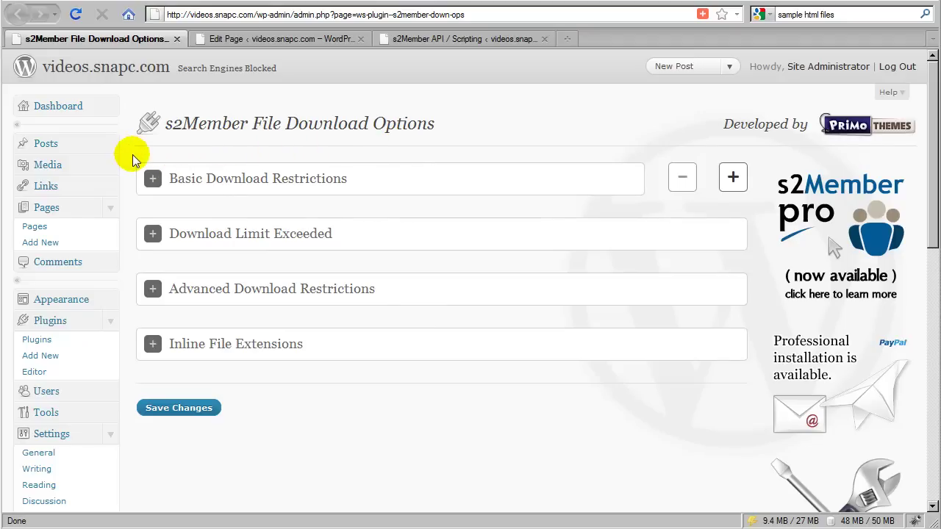
# Reload the s2Member File Download Options page from the admin sidebar.
pyautogui.scroll(-1, 132, 158)
pyautogui.scroll(-5, 132, 155)
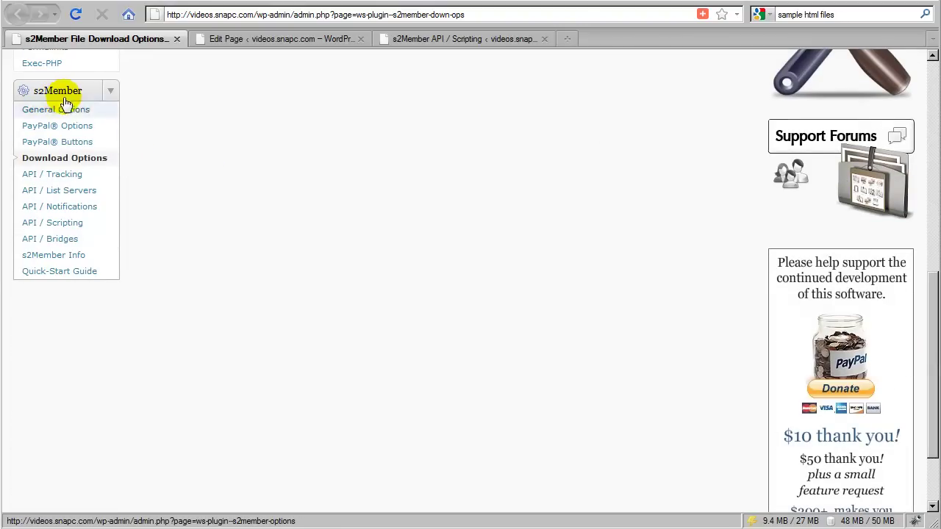
pyautogui.click(109, 170)
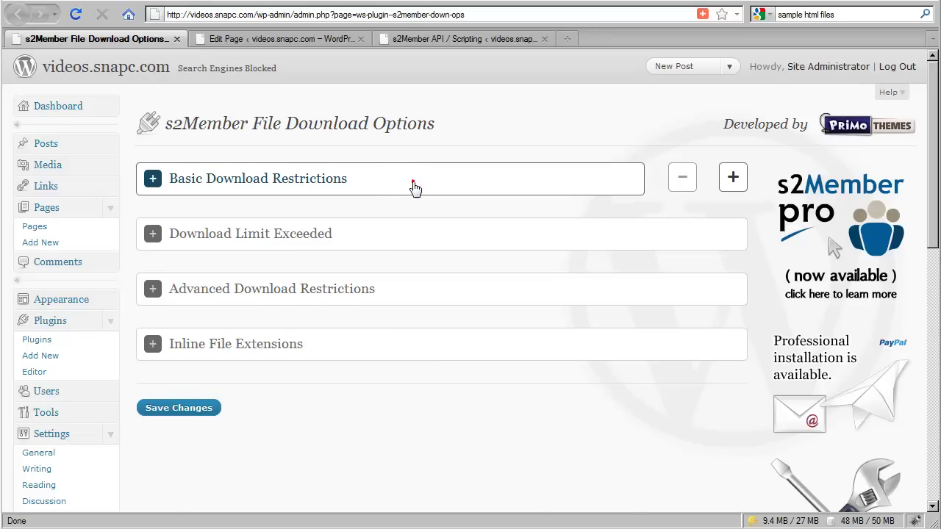
# Expand Basic Download Restrictions and highlight the s2member-files path and example-file.zip in the sample link.
pyautogui.click(415, 185)
pyautogui.scroll(-2, 385, 233)
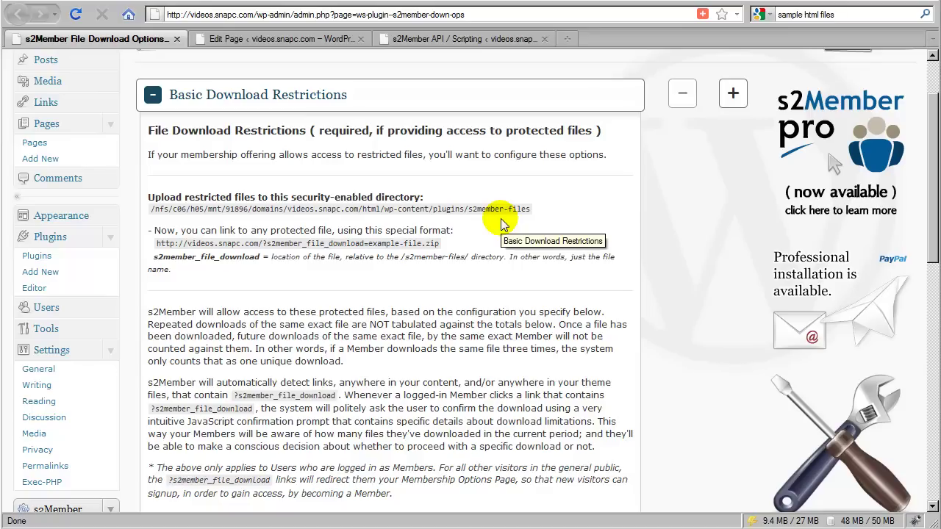
pyautogui.moveTo(528, 210); pyautogui.dragTo(384, 210)
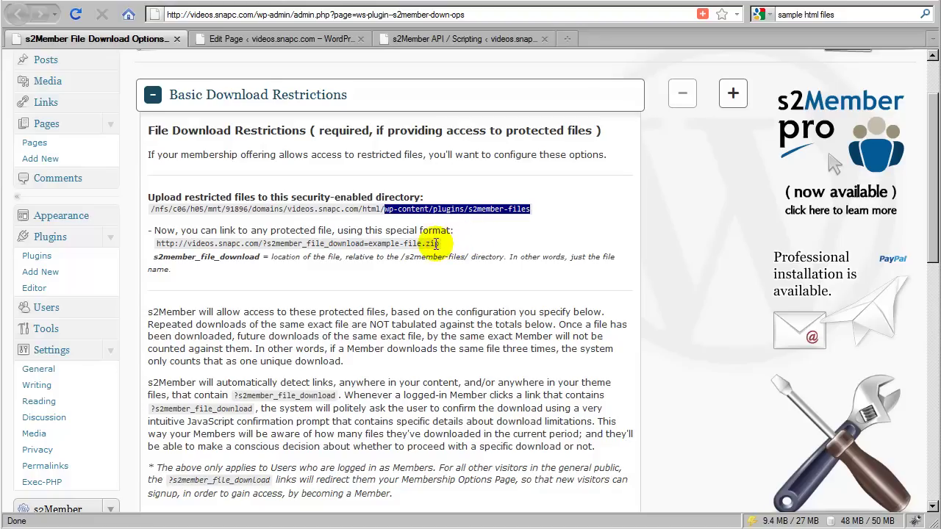
pyautogui.moveTo(439, 243); pyautogui.dragTo(368, 245)
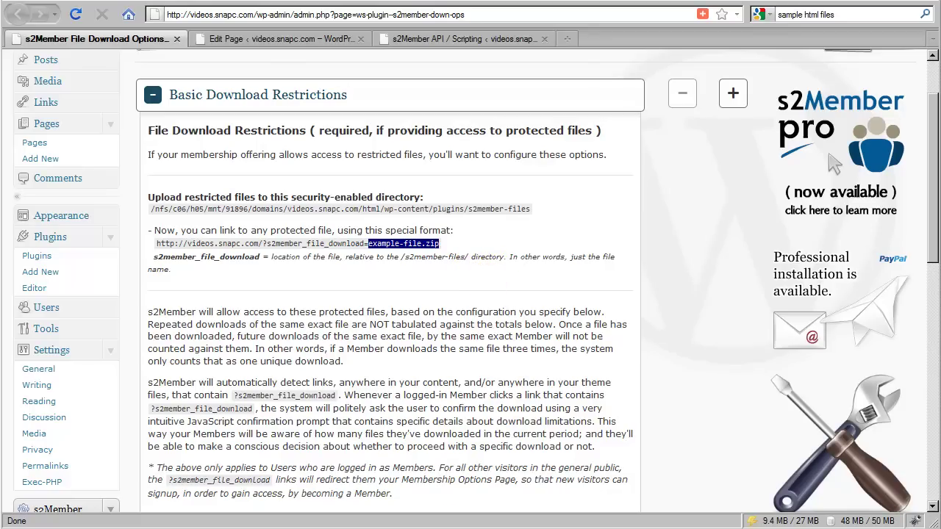
# Switch to FileZilla, connected to the site's remote /domains/videos.snapc.com/html root.
pyautogui.hotkey('alt', 'Tab')
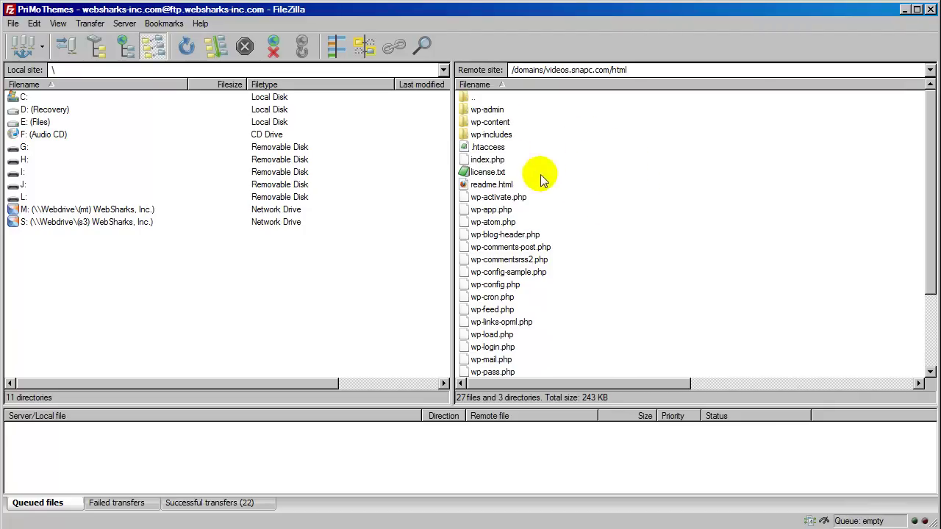
# Browse the remote pane into wp-content, then plugins.
pyautogui.doubleClick(482, 123)
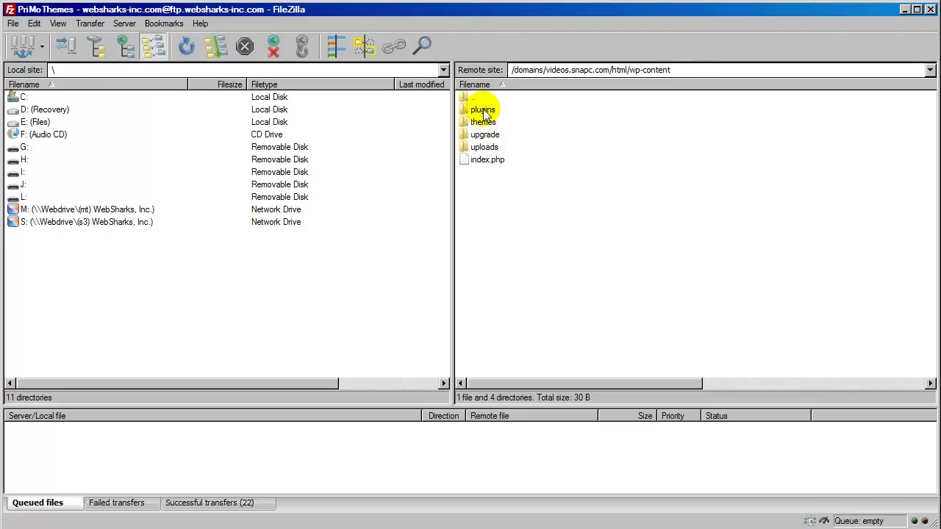
pyautogui.doubleClick(482, 111)
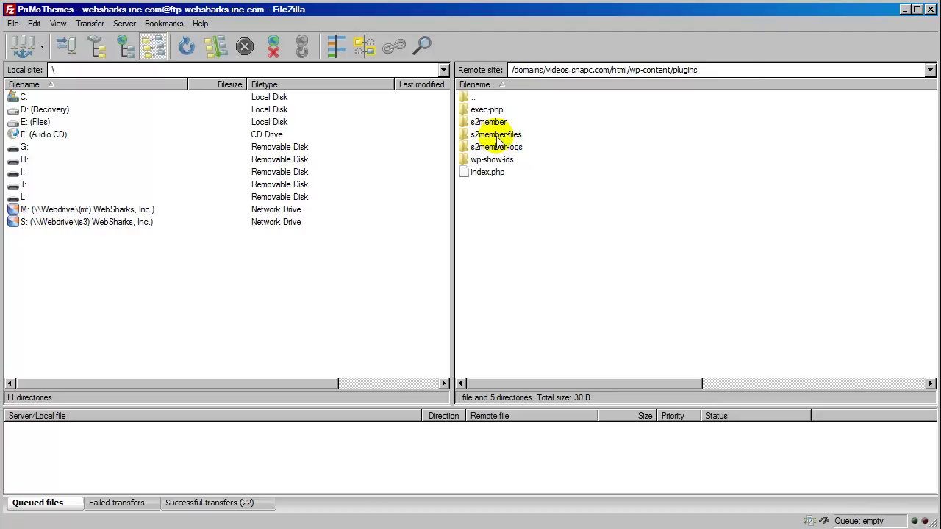
# Open the remote s2member-files folder and point out its .htaccess file, then deselect it.
pyautogui.doubleClick(497, 136)
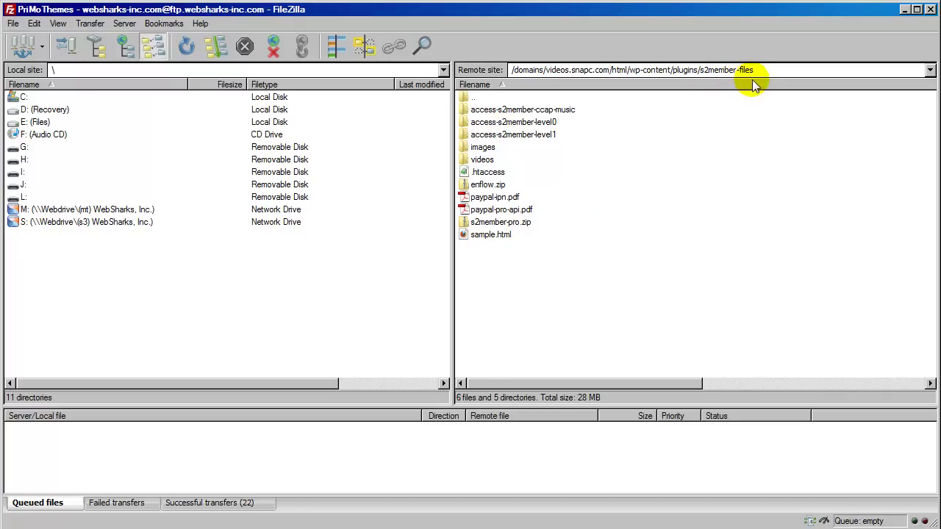
pyautogui.click(465, 177)
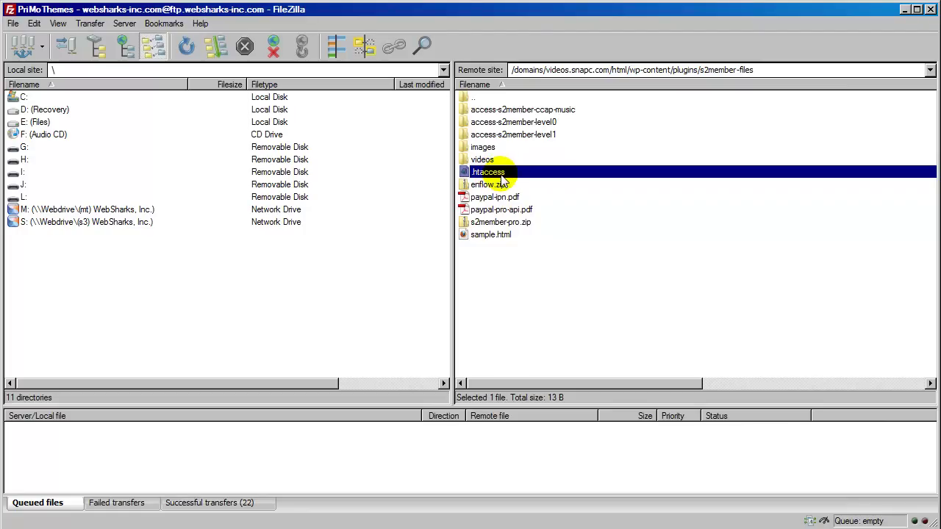
pyautogui.click(520, 250)
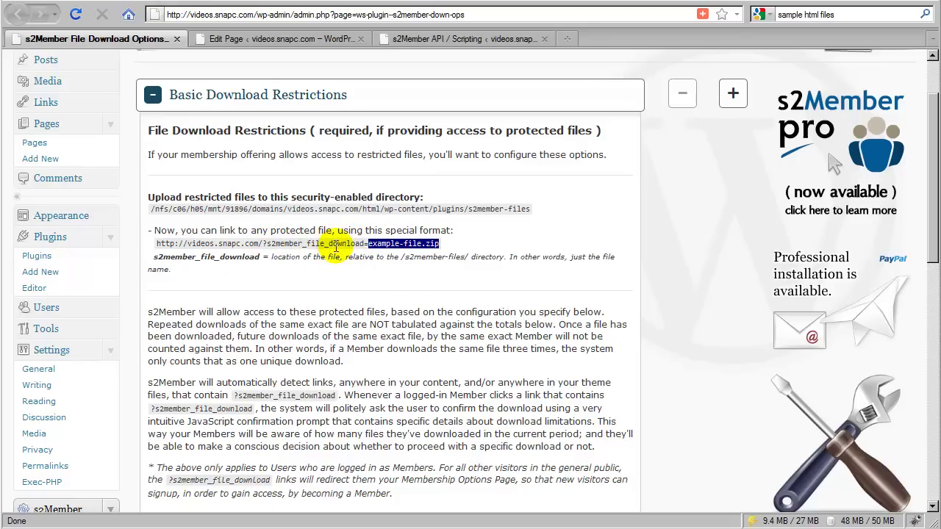
# Return to the browser's Basic Download Restrictions section showing the ?s2member_file_download link format.
pyautogui.hotkey('alt', 'Tab')
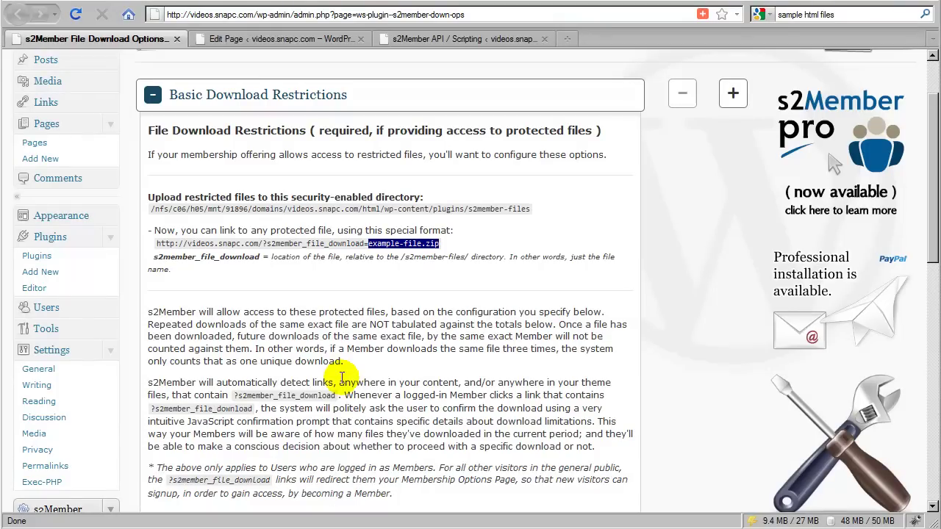
# Highlight the ?s2member_file_download=example-file.zip protected-file link, then clear the selection.
pyautogui.click(367, 277)
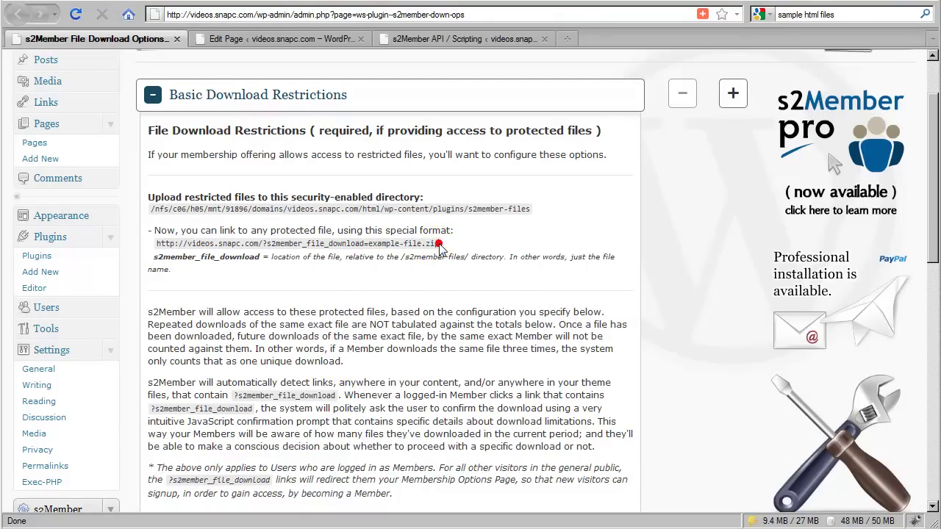
pyautogui.moveTo(440, 243); pyautogui.dragTo(158, 248)
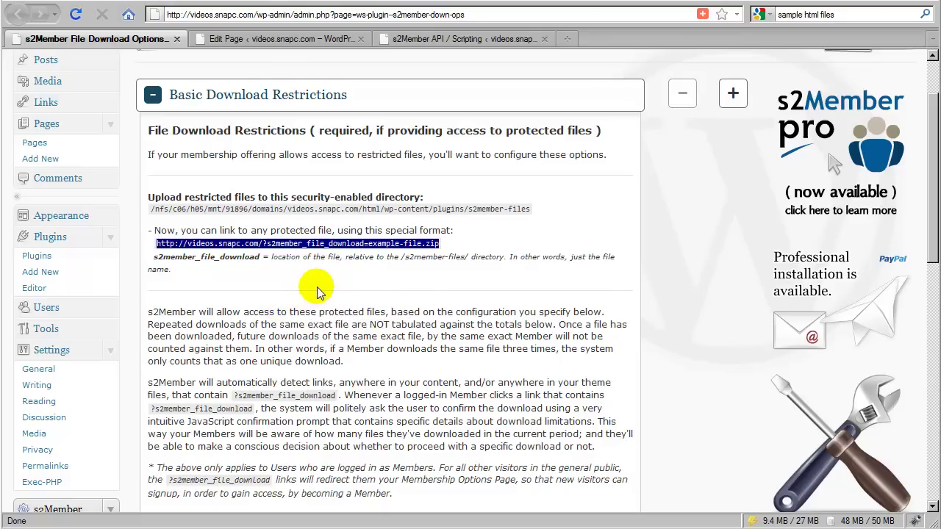
pyautogui.click(359, 271)
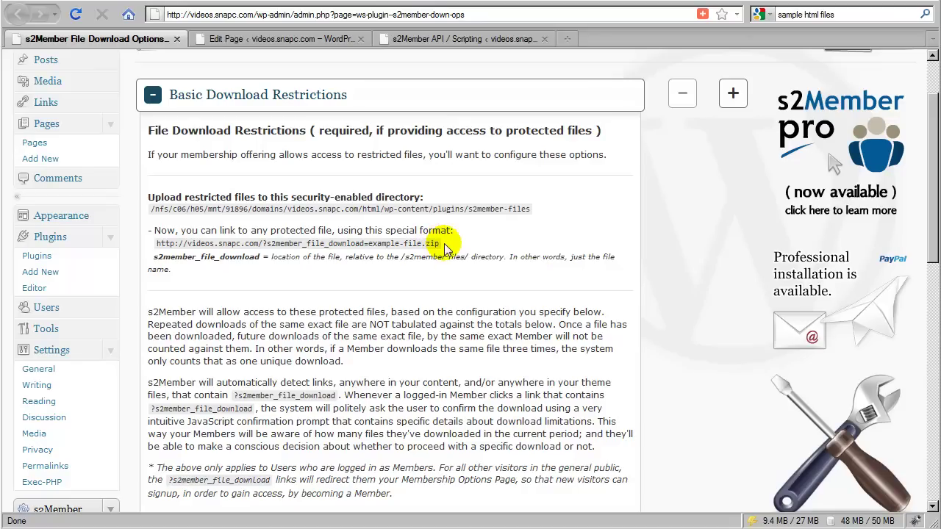
pyautogui.click(376, 280)
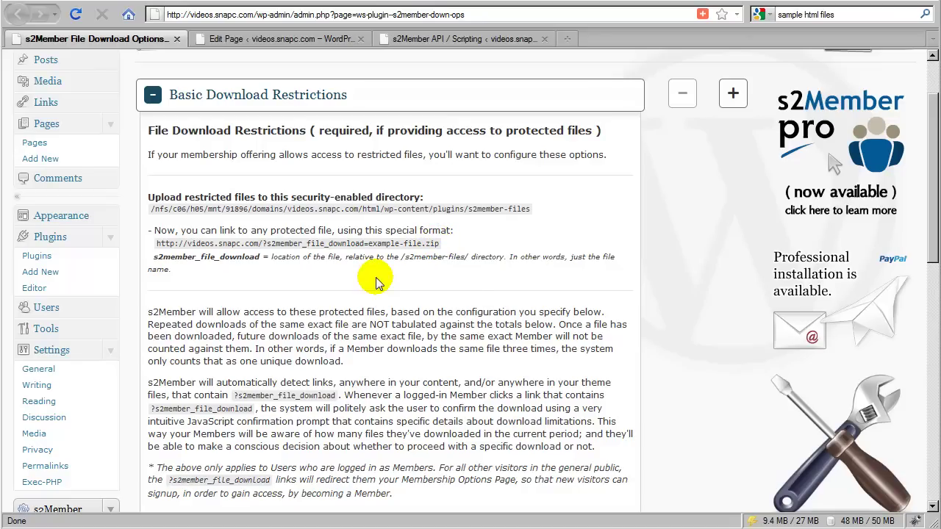
# Review the File Downloads limits: Level #0 gets 2, Level #1 gets 999999999 every 30 days.
pyautogui.scroll(-8, 376, 280)
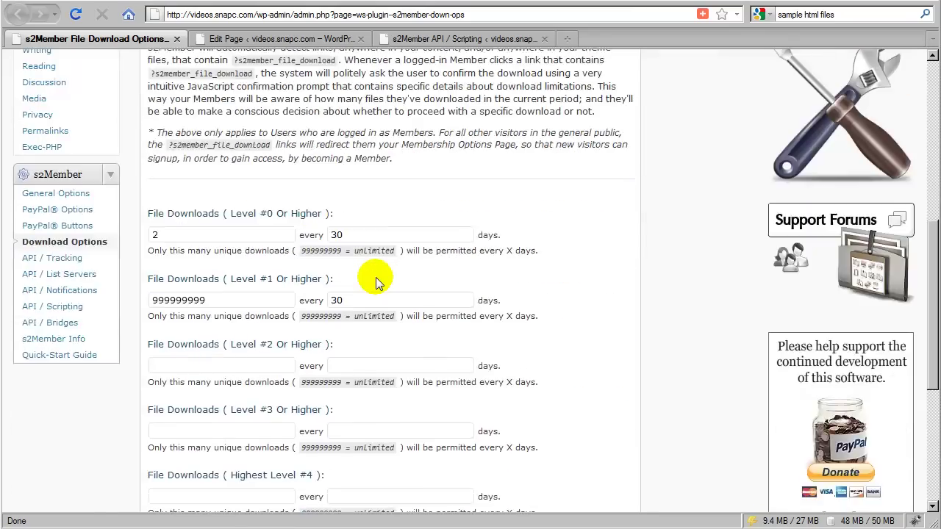
pyautogui.scroll(8, 376, 280)
pyautogui.scroll(-10, 376, 280)
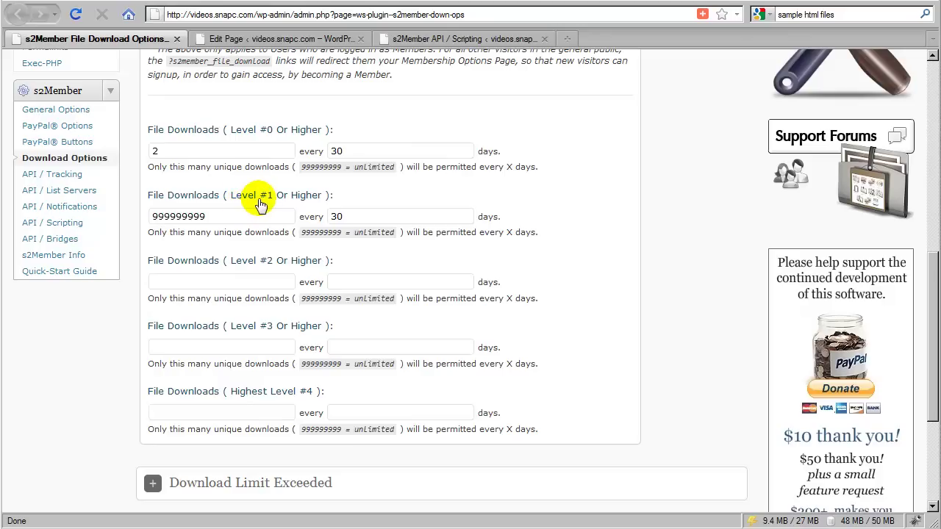
pyautogui.moveTo(211, 216); pyautogui.dragTo(142, 217)
pyautogui.click(230, 243)
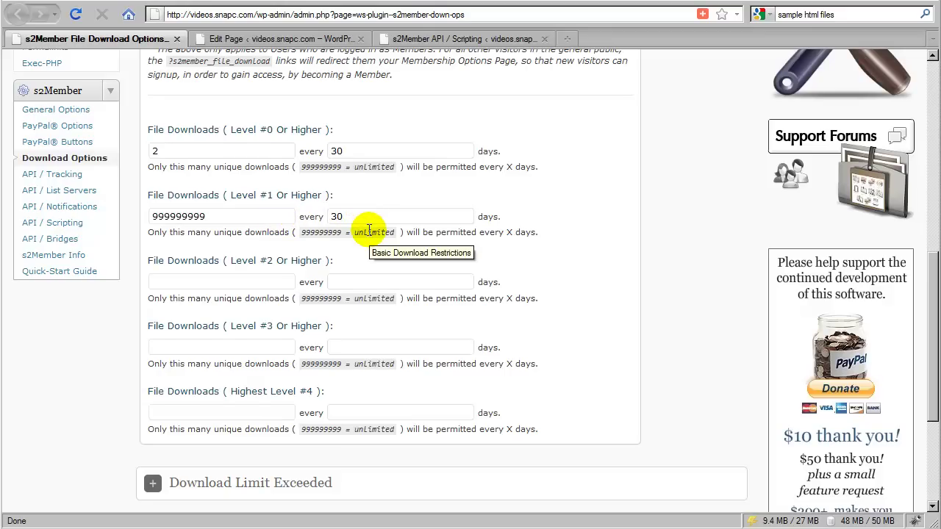
pyautogui.scroll(2, 368, 232)
pyautogui.scroll(8, 368, 230)
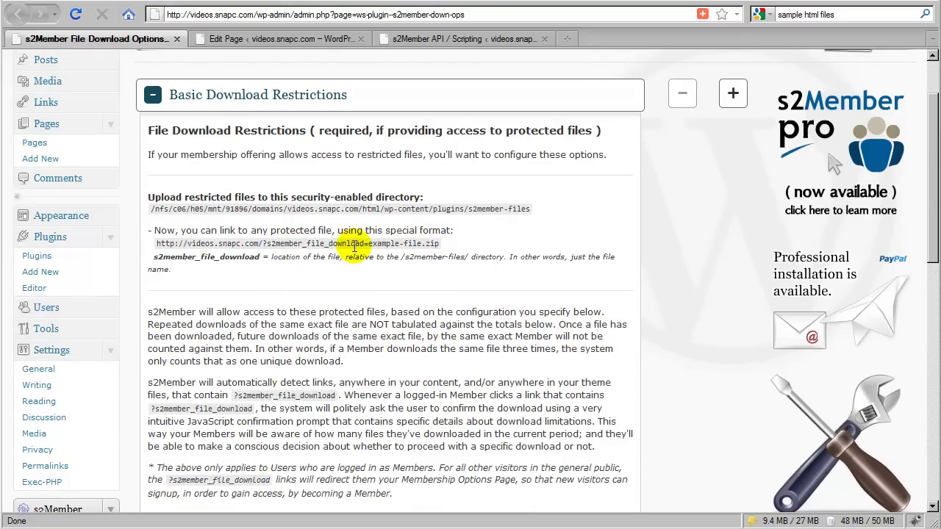
# Collapse Basic Download Restrictions, expand Download Limit Exceeded, and keep its page as Download Limit Exceeded.
pyautogui.click(447, 107)
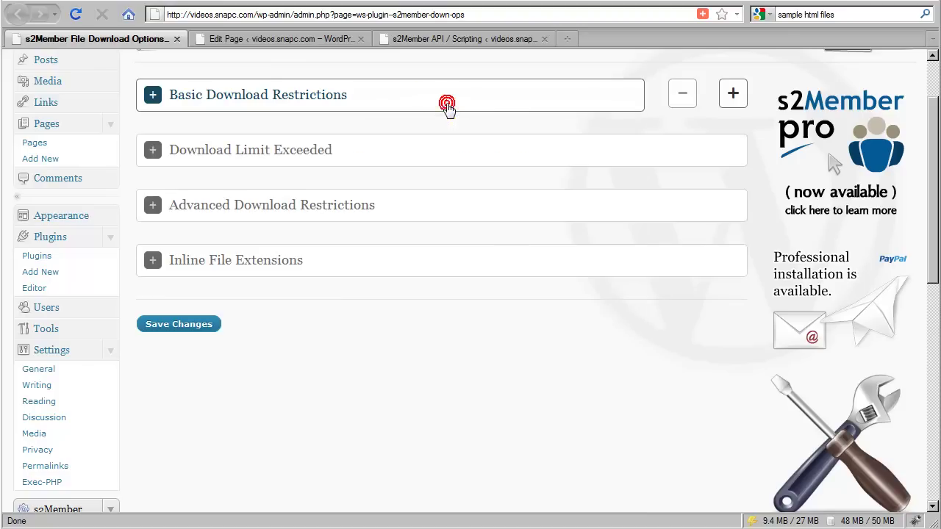
pyautogui.click(381, 154)
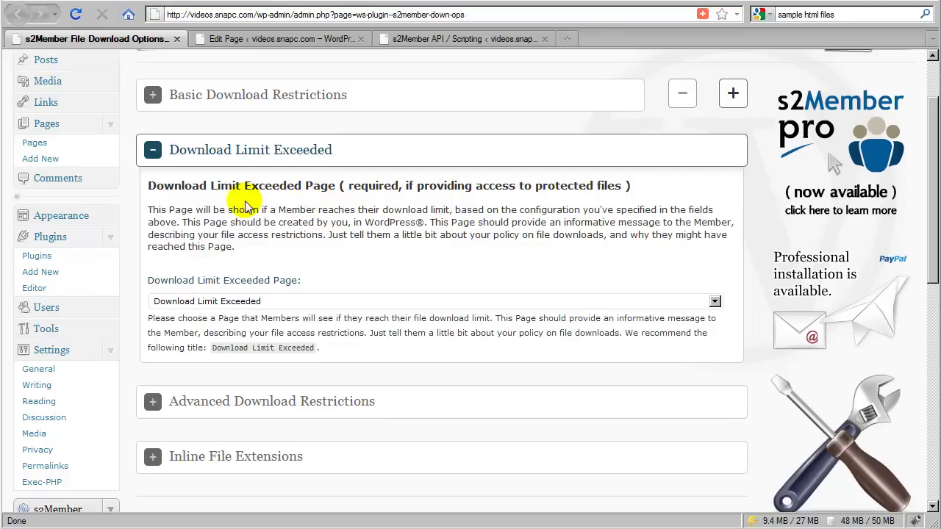
pyautogui.click(219, 303)
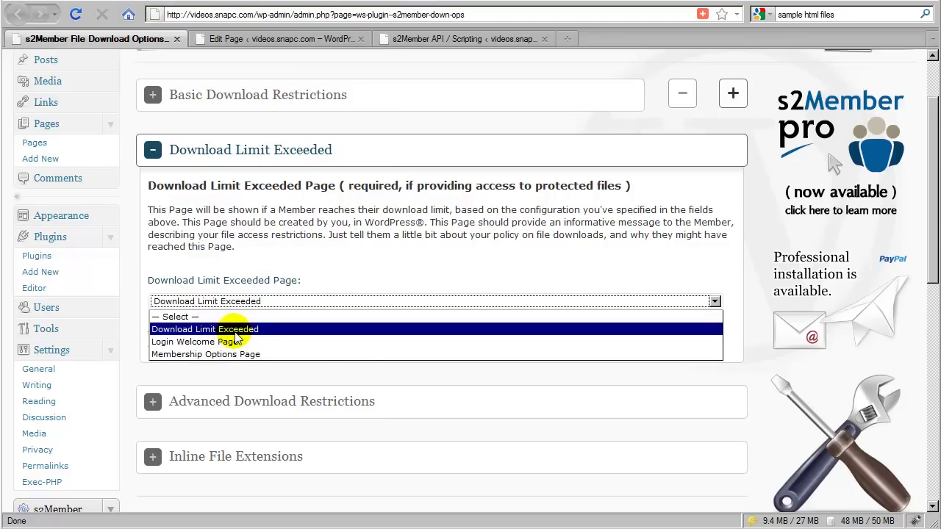
pyautogui.click(233, 332)
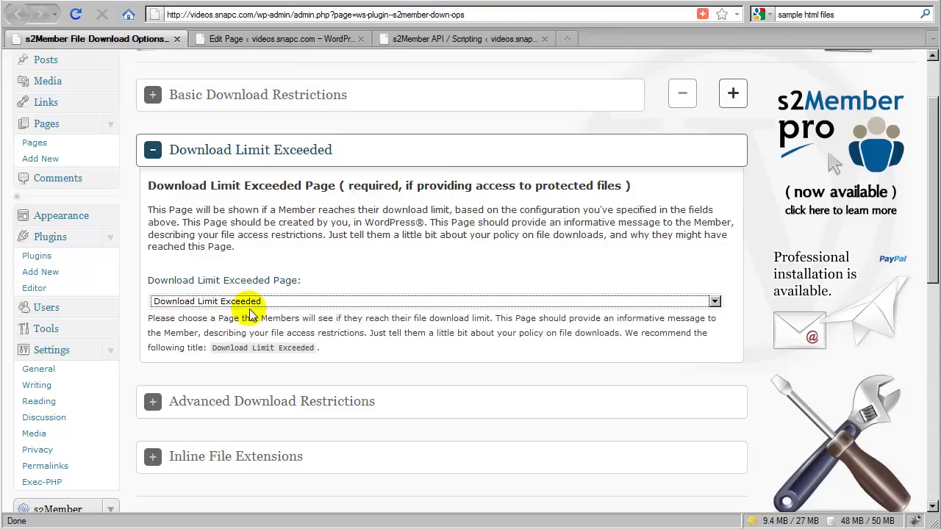
# In the Download Limit Exceeded page editor, highlight the upgrade message and Premium Membership PayPal button shortcode.
pyautogui.click(300, 40)
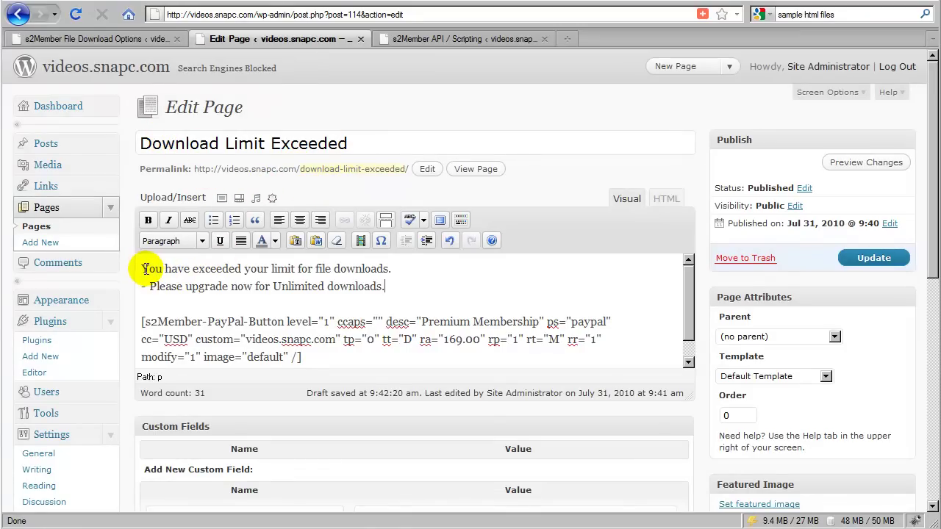
pyautogui.moveTo(144, 269); pyautogui.dragTo(391, 269)
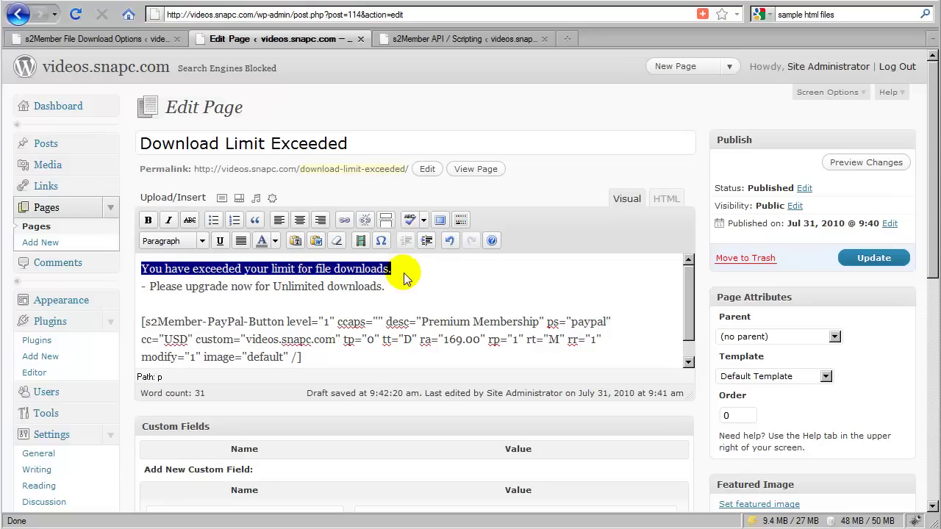
pyautogui.moveTo(400, 272); pyautogui.dragTo(138, 264)
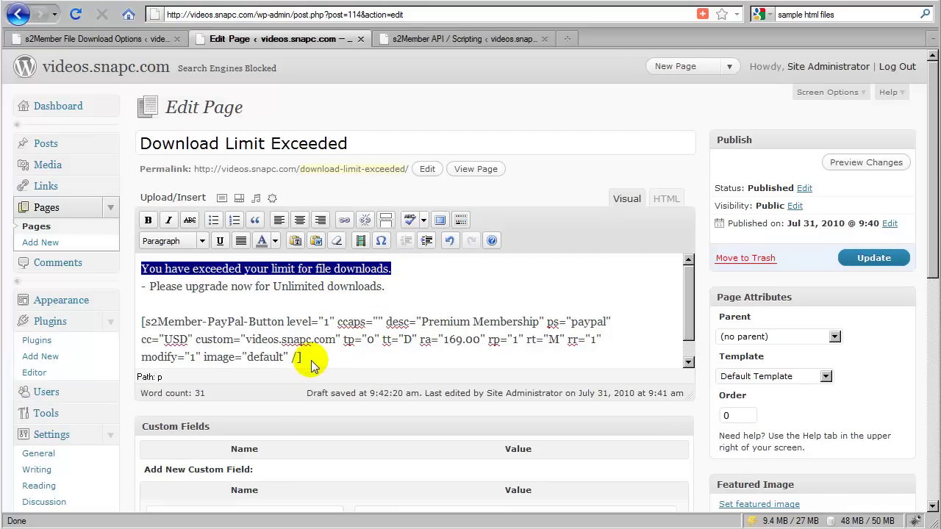
pyautogui.moveTo(385, 287); pyautogui.dragTo(180, 289)
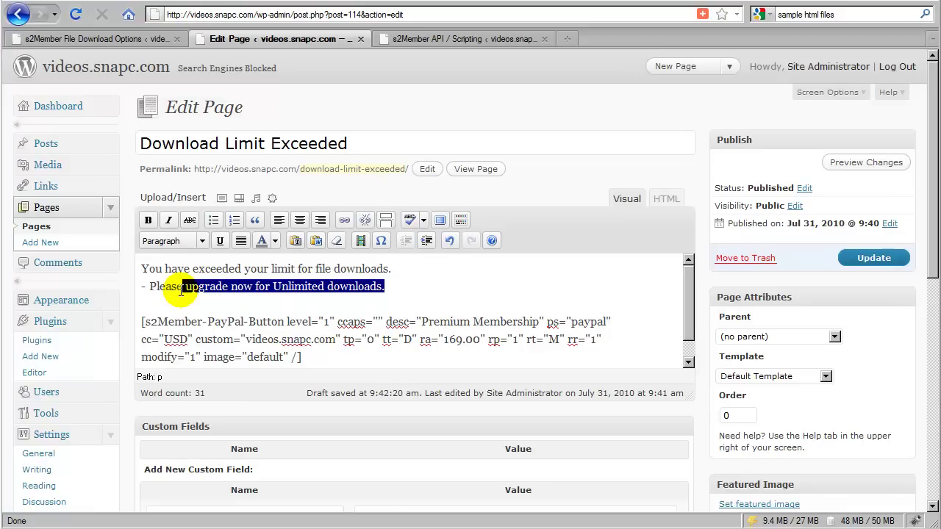
pyautogui.moveTo(181, 289); pyautogui.dragTo(141, 292)
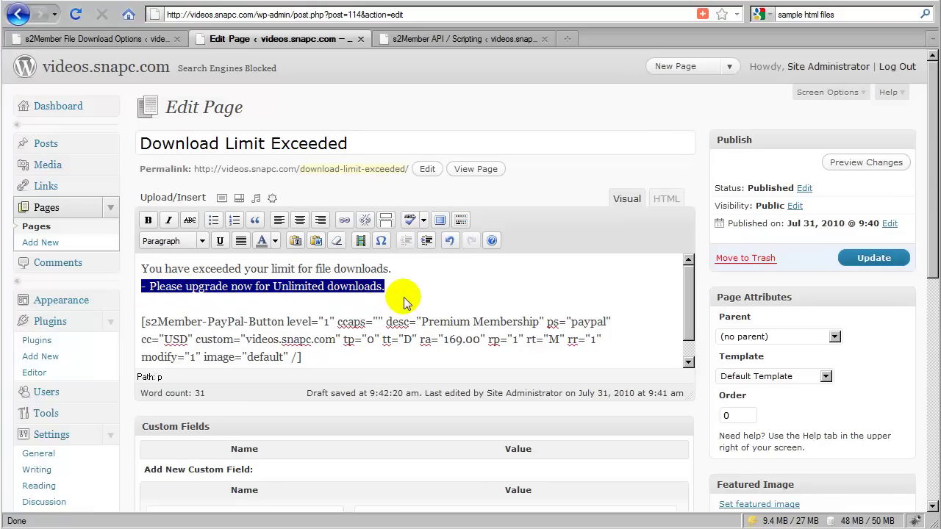
pyautogui.moveTo(301, 357); pyautogui.dragTo(141, 321)
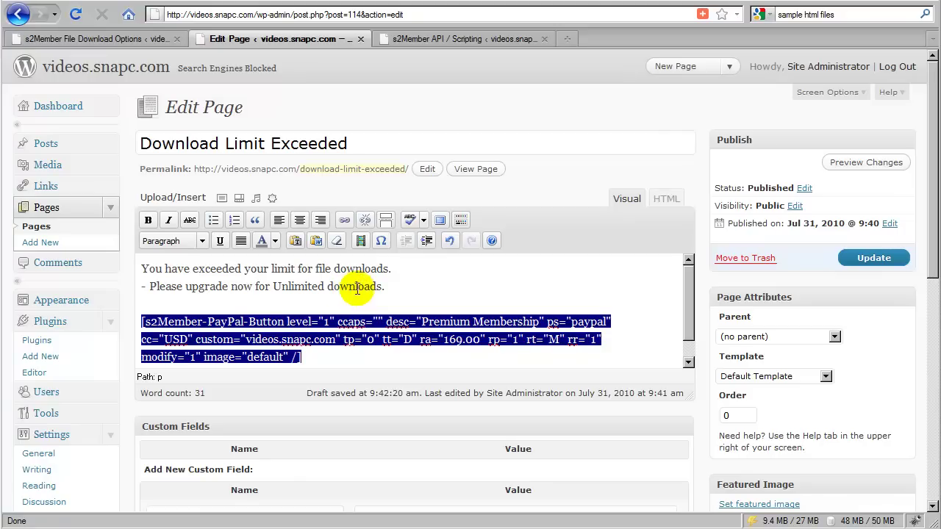
pyautogui.click(381, 288)
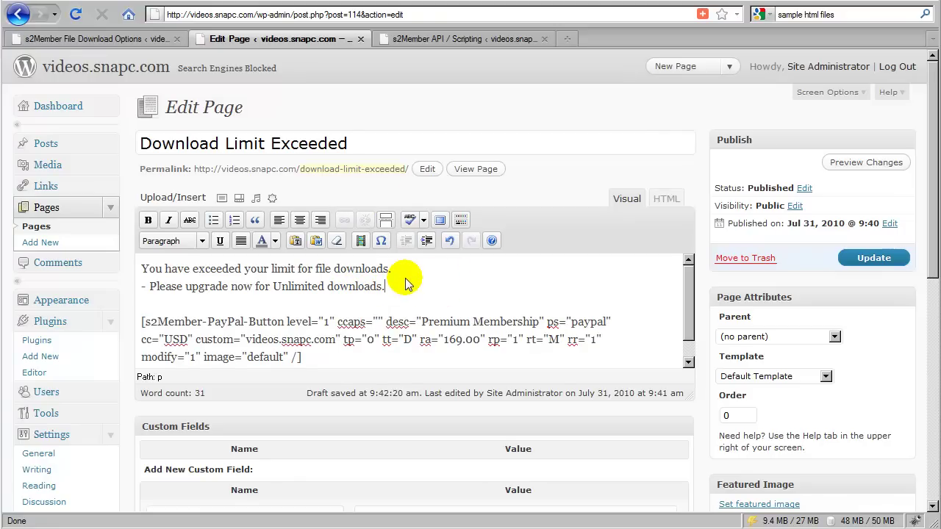
# On the File Download Options tab, collapse Download Limit Exceeded and expand Basic Download Restrictions.
pyautogui.click(155, 39)
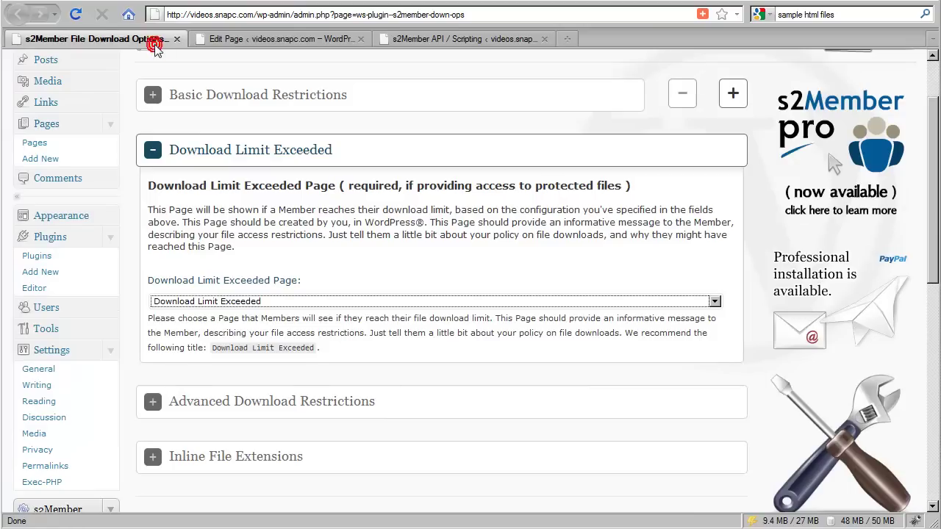
pyautogui.click(408, 149)
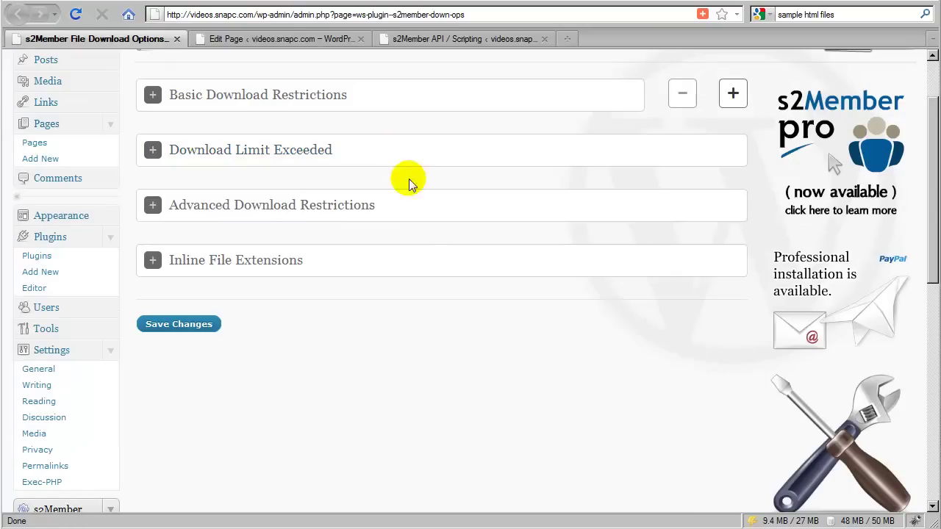
pyautogui.scroll(2, 434, 282)
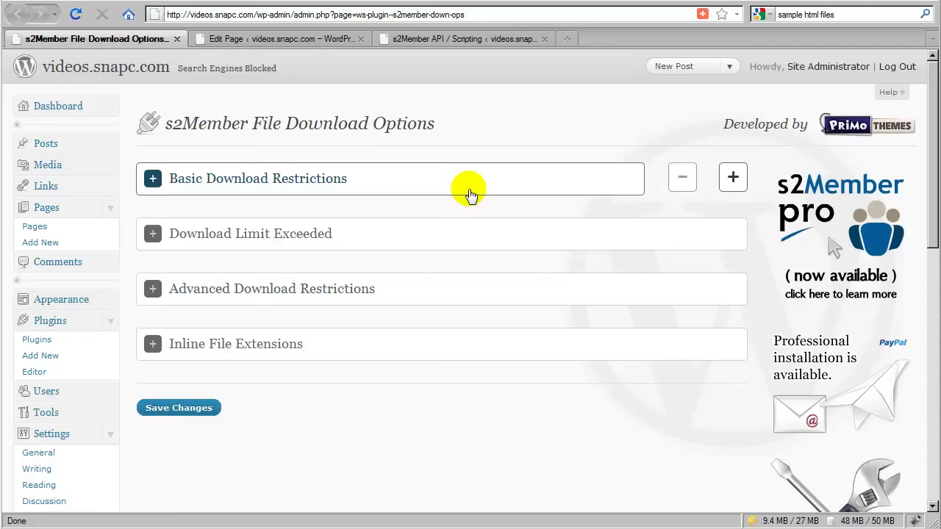
pyautogui.click(469, 191)
pyautogui.scroll(-2, 412, 242)
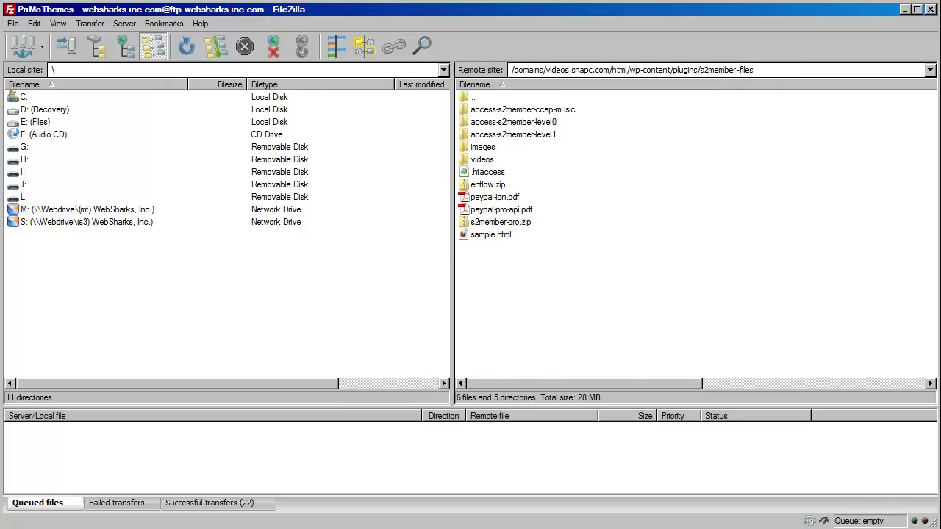
# Highlight the example ?s2member_file_download link in the browser, then collapse Basic Download Restrictions.
pyautogui.hotkey('alt', 'Tab')
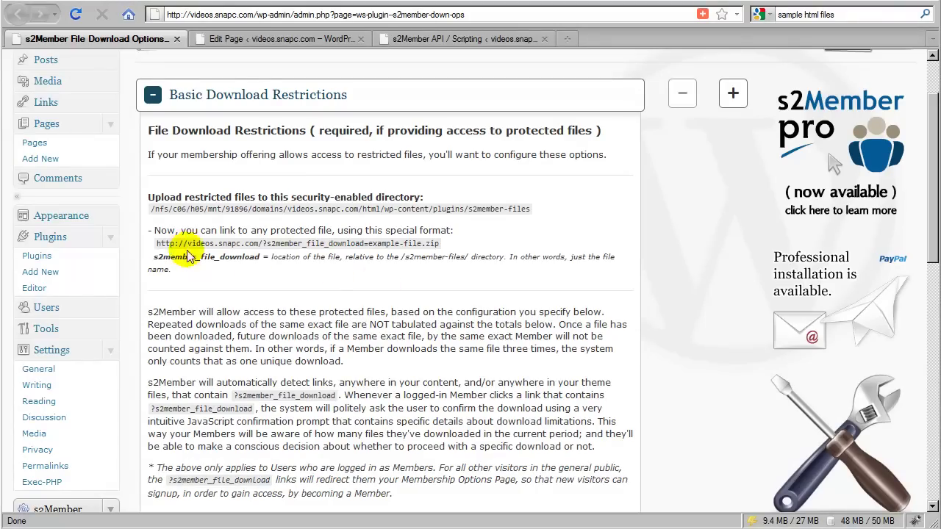
pyautogui.moveTo(157, 243); pyautogui.dragTo(367, 243)
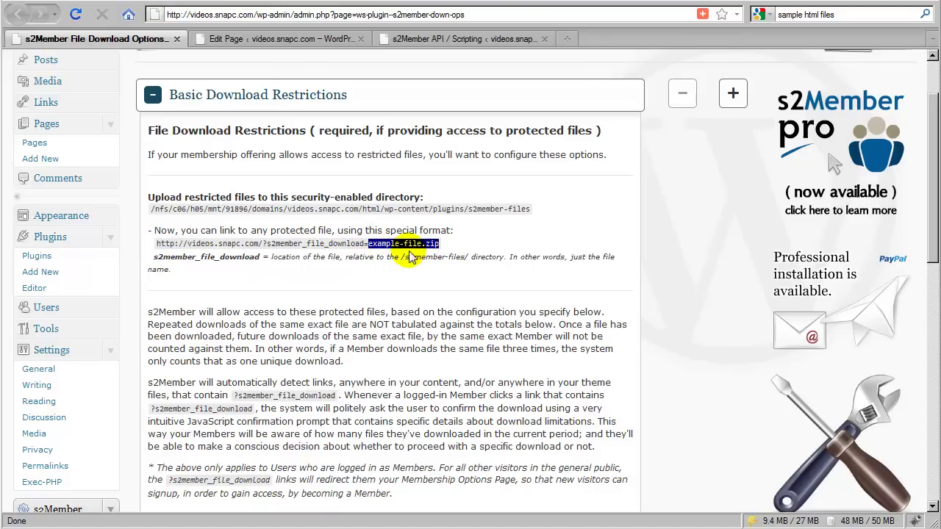
pyautogui.click(452, 252)
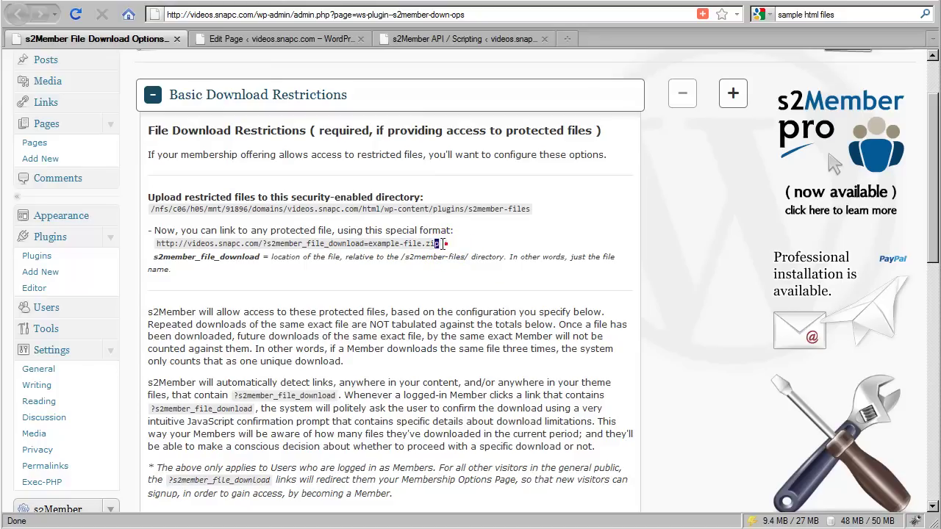
pyautogui.moveTo(441, 245); pyautogui.dragTo(162, 247)
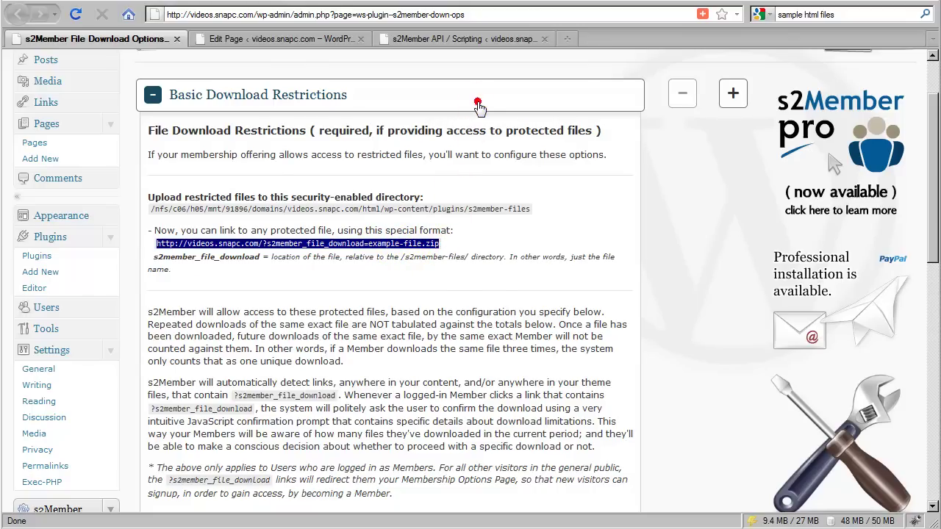
pyautogui.click(470, 109)
pyautogui.scroll(2, 456, 176)
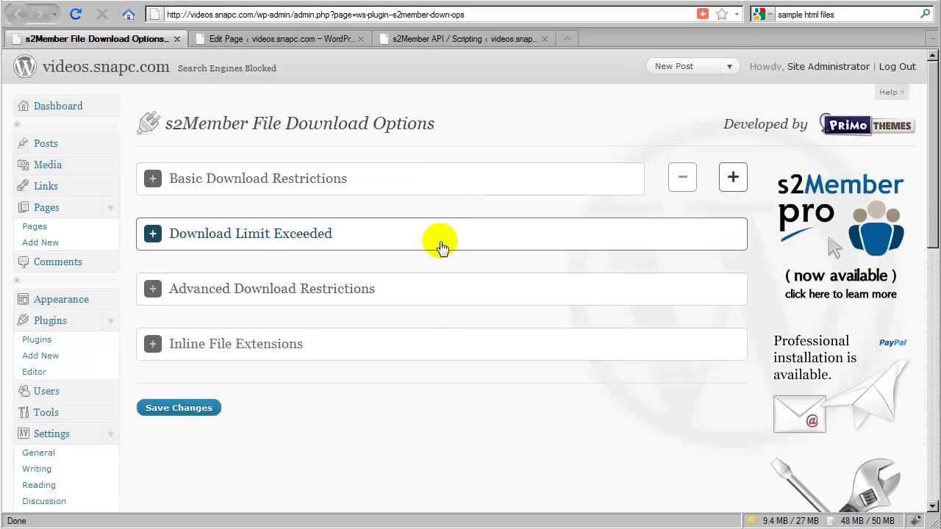
pyautogui.click(435, 196)
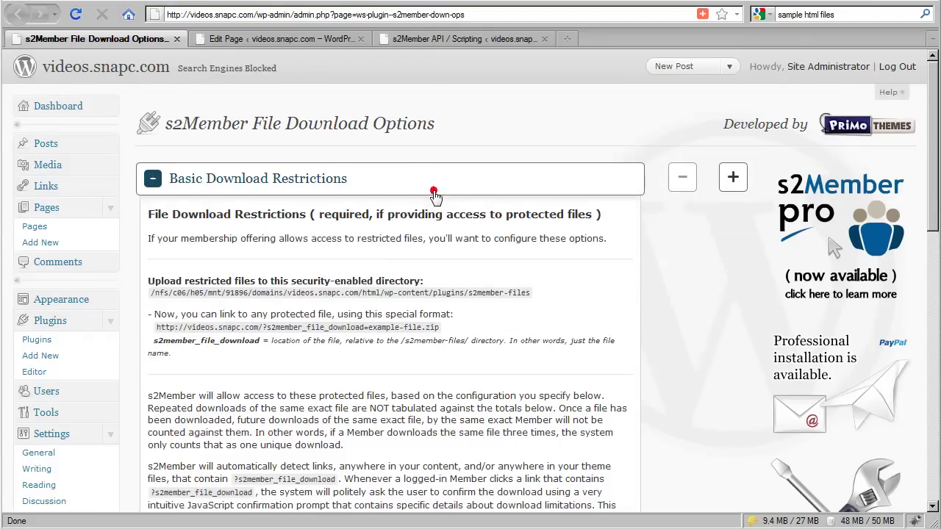
pyautogui.scroll(-7, 368, 258)
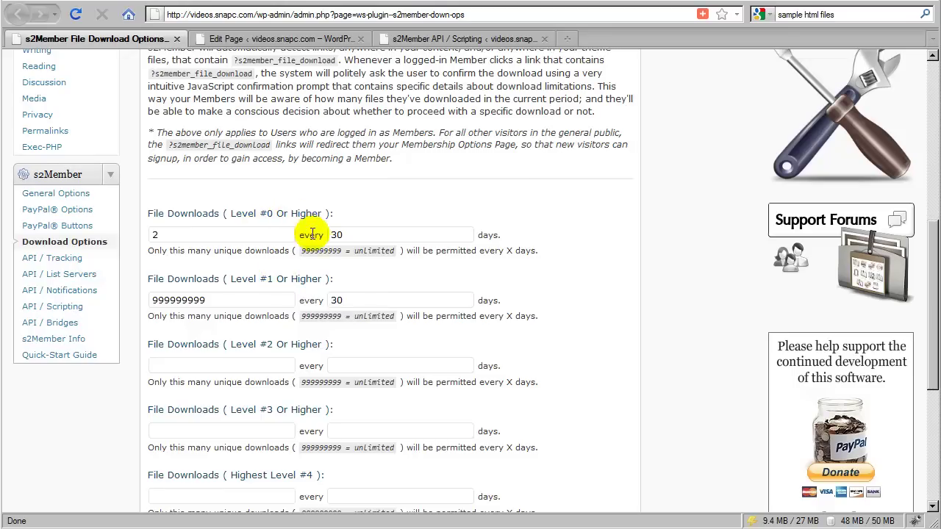
pyautogui.scroll(10, 368, 284)
pyautogui.click(457, 192)
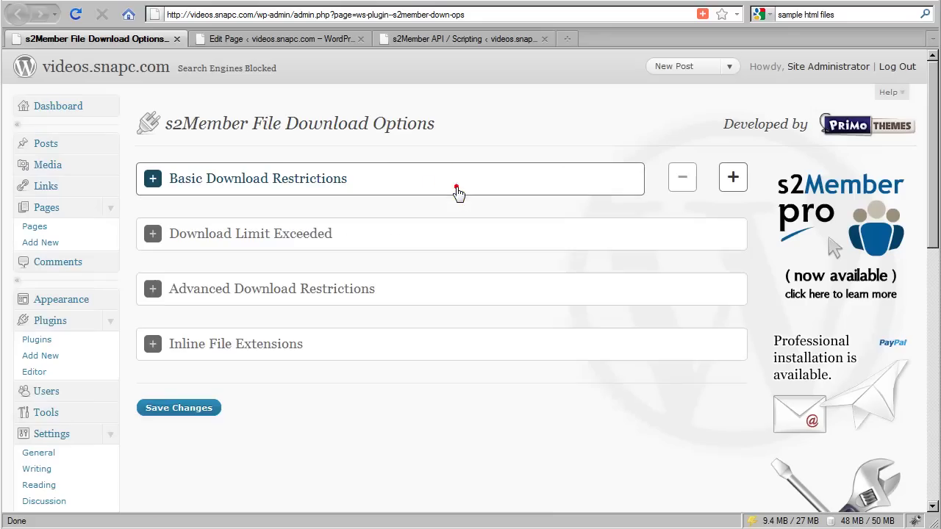